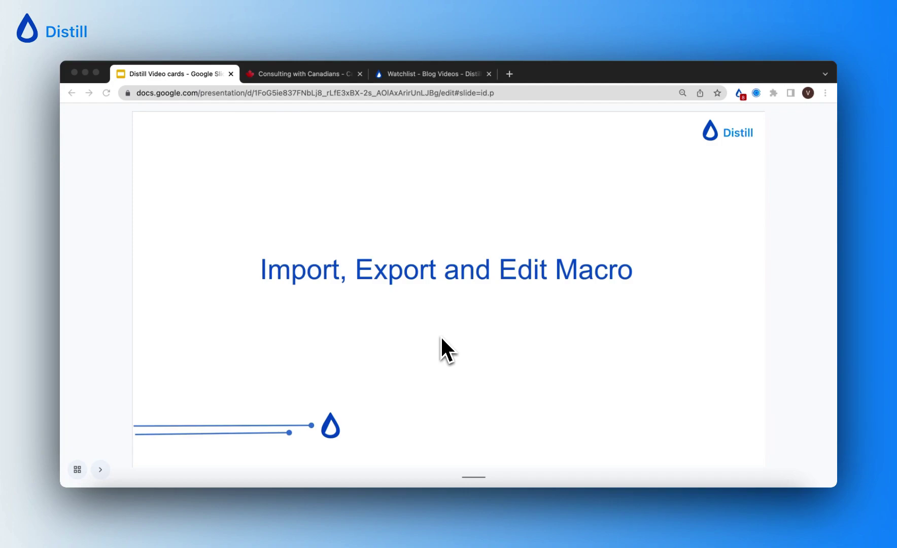
# Step: On the Consulting with Canadians page, filter the consultations by year 2023 and subject Advertising/Marketing
pyautogui.click(318, 75)
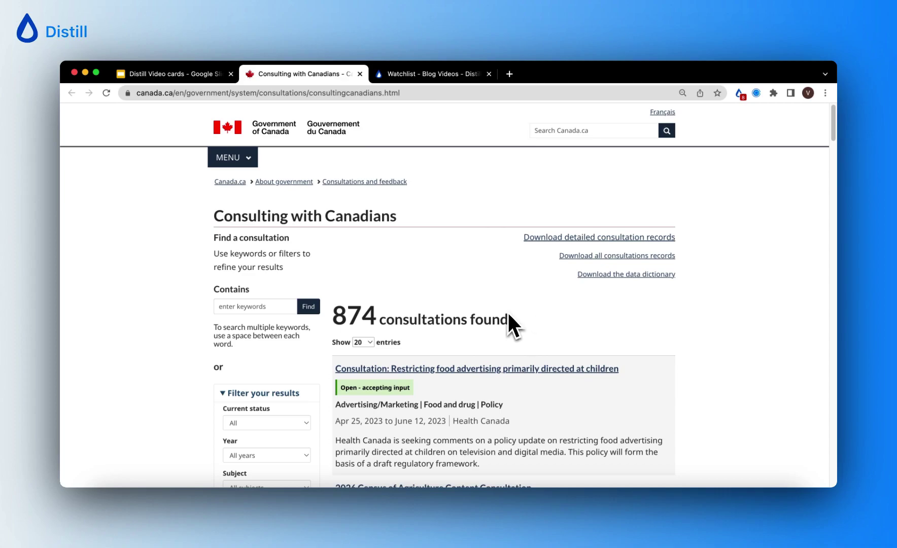
pyautogui.scroll(-2, 376, 328)
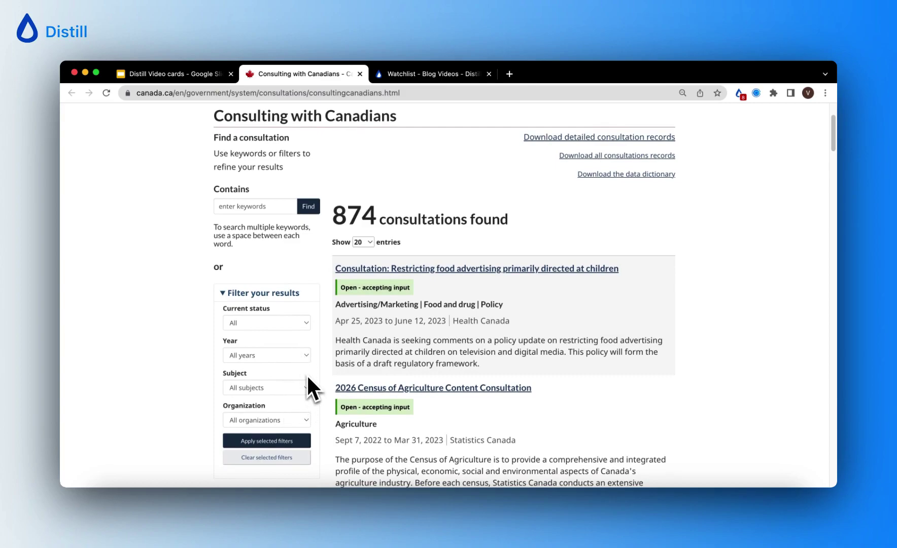
pyautogui.click(434, 93)
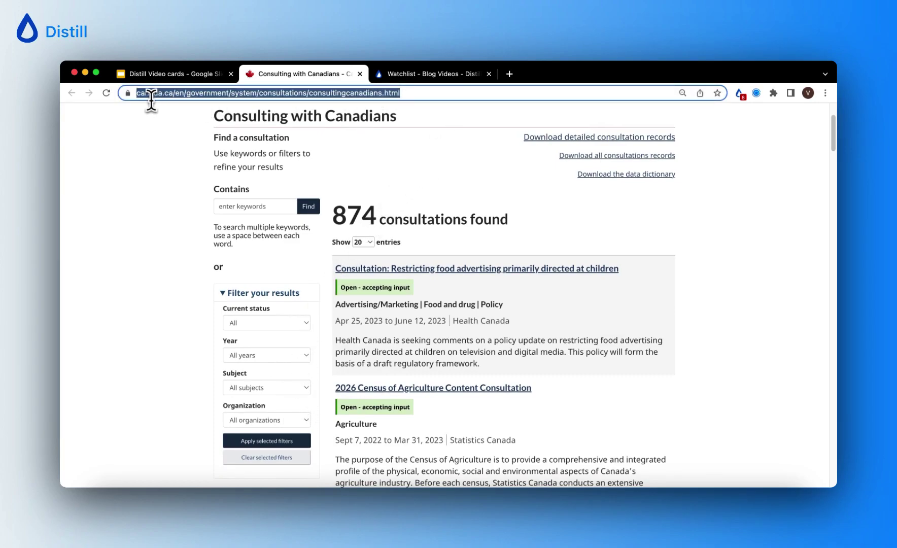
pyautogui.click(306, 356)
pyautogui.click(286, 370)
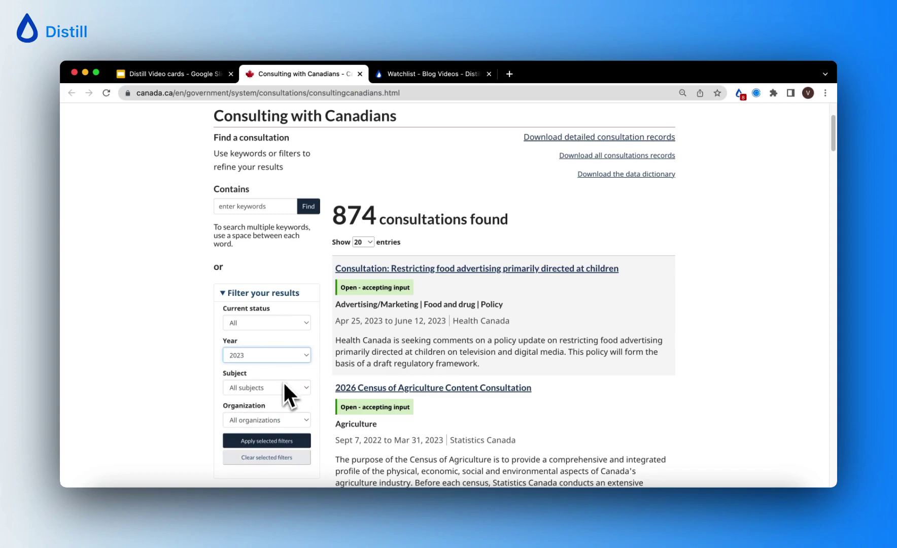
pyautogui.click(284, 385)
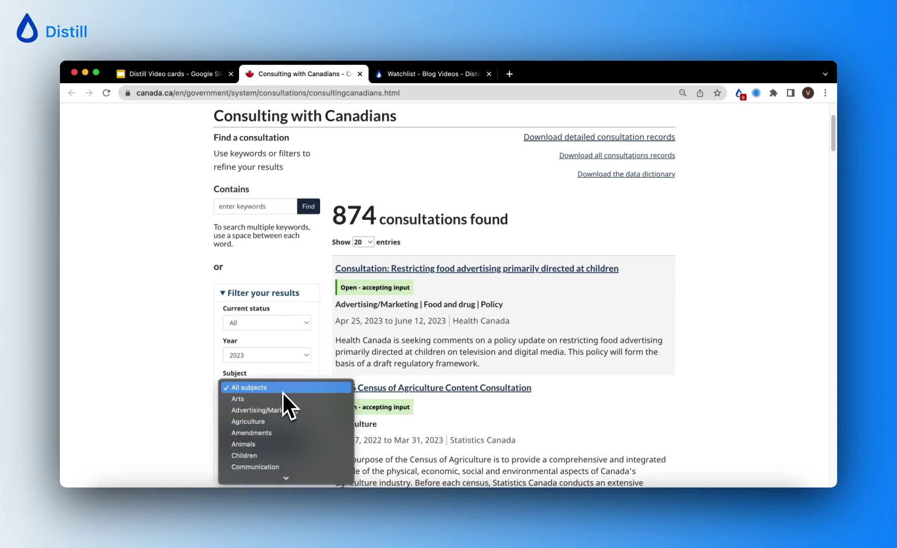
pyautogui.click(309, 414)
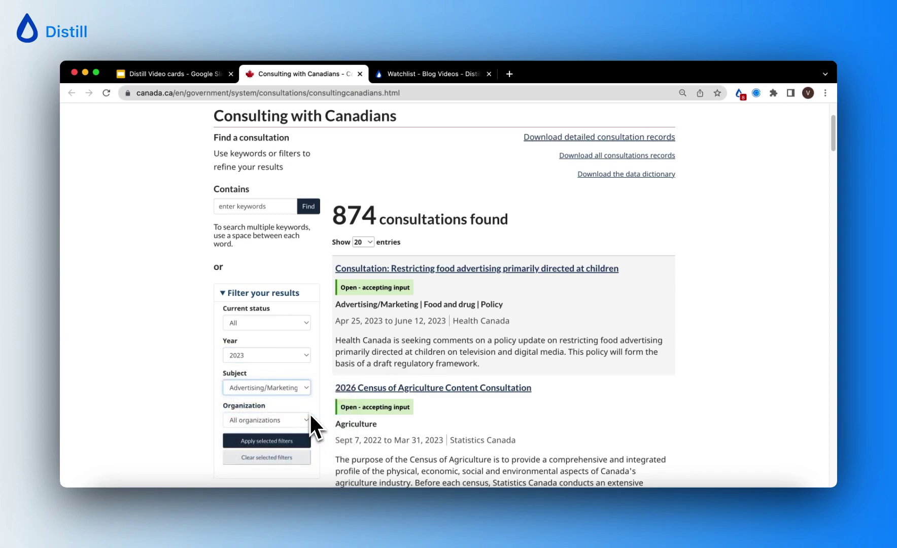
pyautogui.click(246, 447)
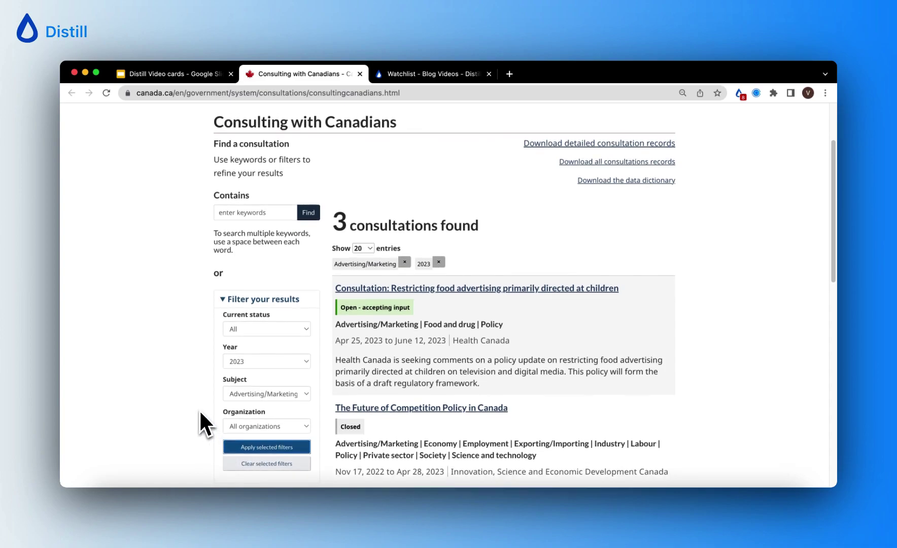
# Step: Examine the number of consultations found by the filters and the page's web address
pyautogui.scroll(2, 199, 409)
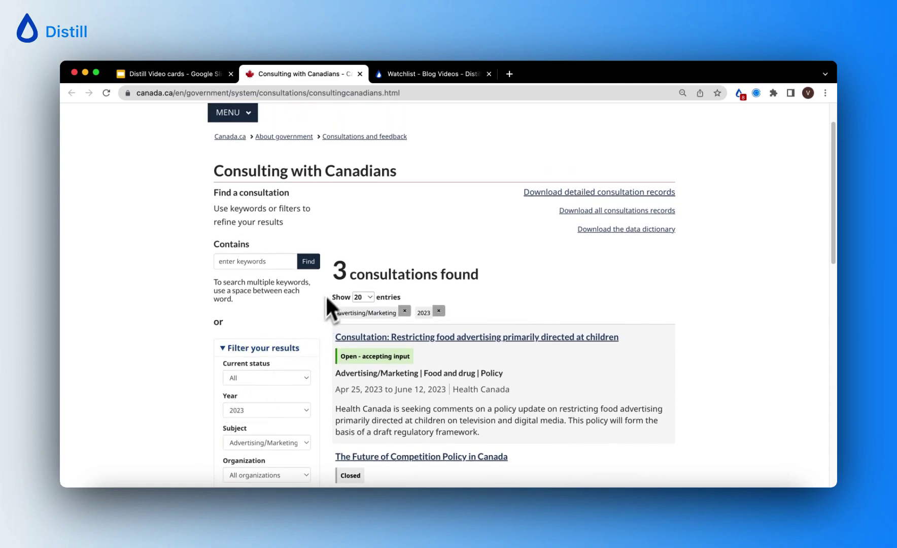
pyautogui.moveTo(333, 268); pyautogui.dragTo(478, 277)
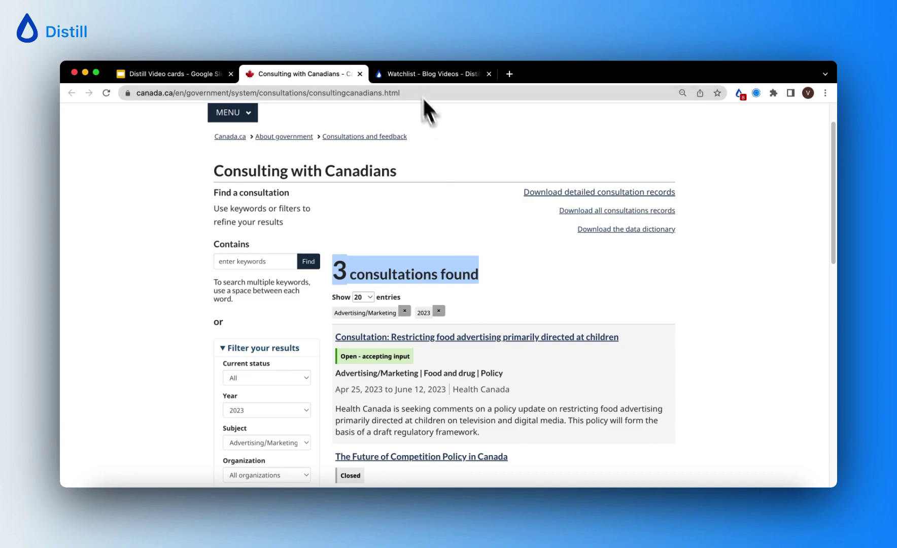
pyautogui.click(405, 92)
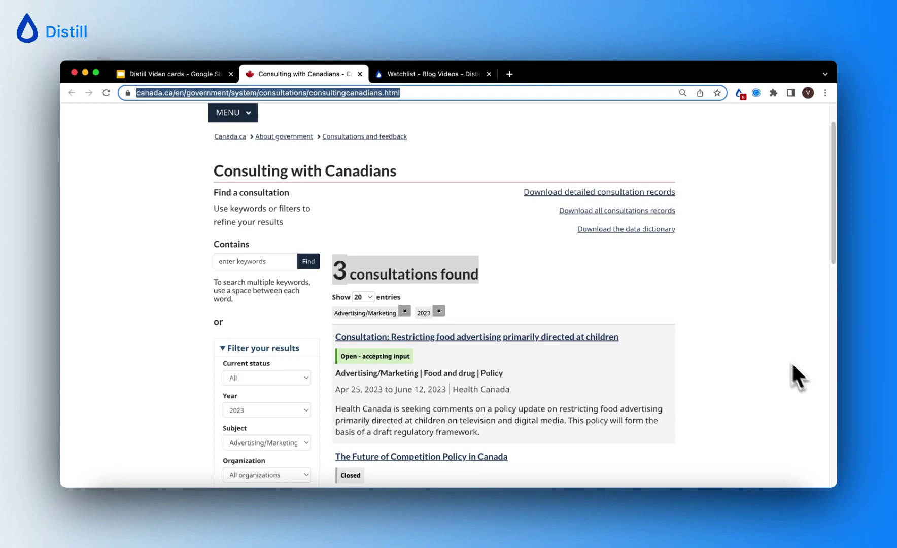
pyautogui.click(501, 147)
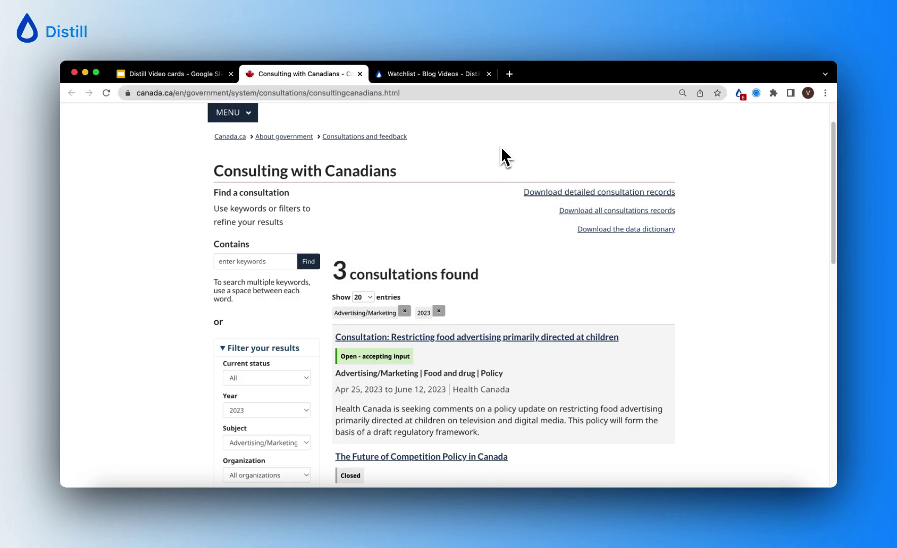
# Step: Switch to the Distill watchlist, open its macros page and import the Canada govt JSON file from Downloads
pyautogui.click(448, 76)
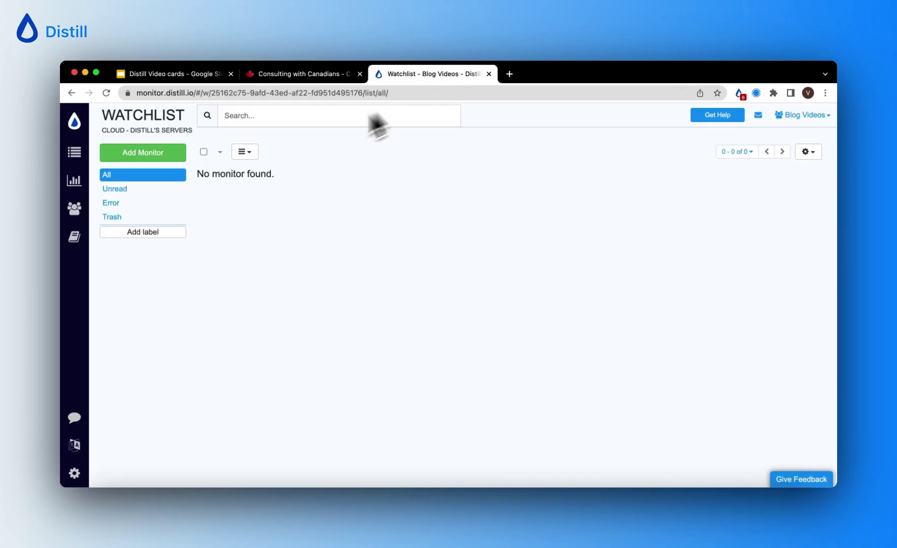
pyautogui.click(253, 155)
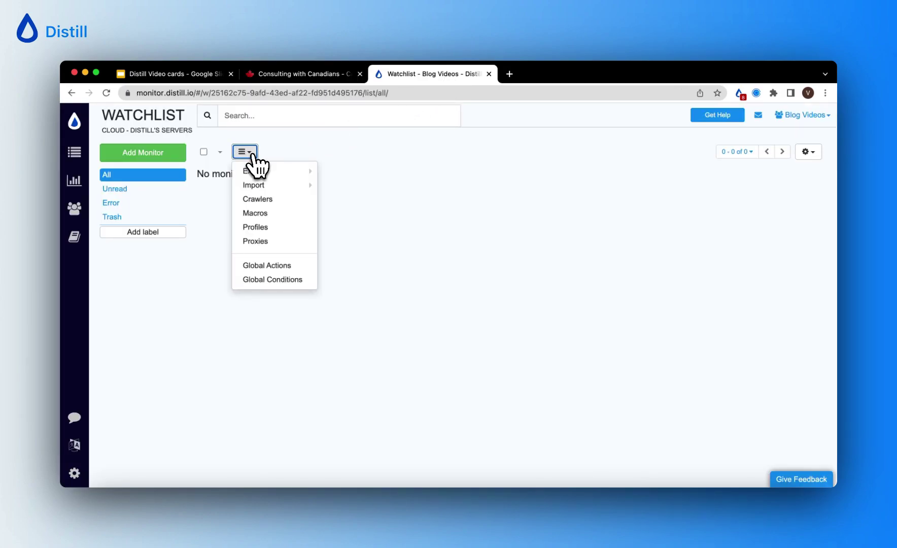
pyautogui.click(259, 213)
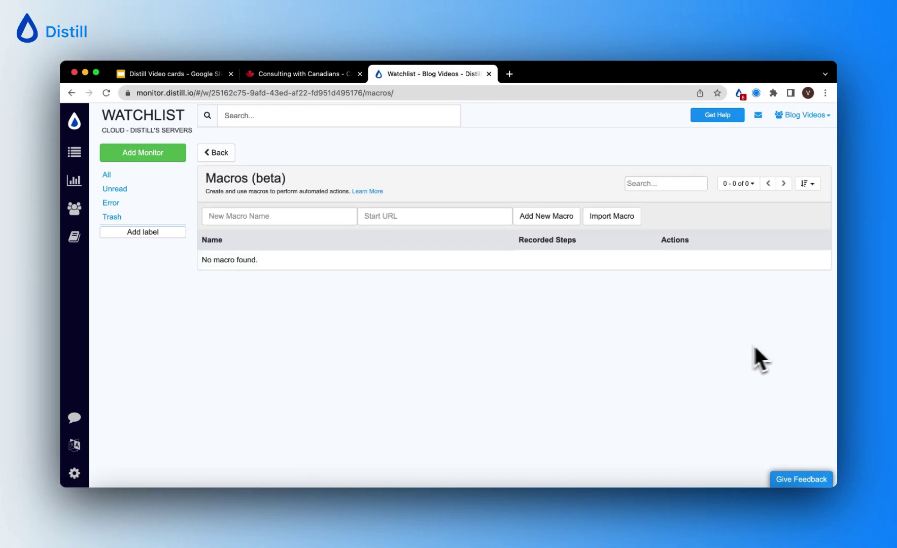
pyautogui.click(617, 219)
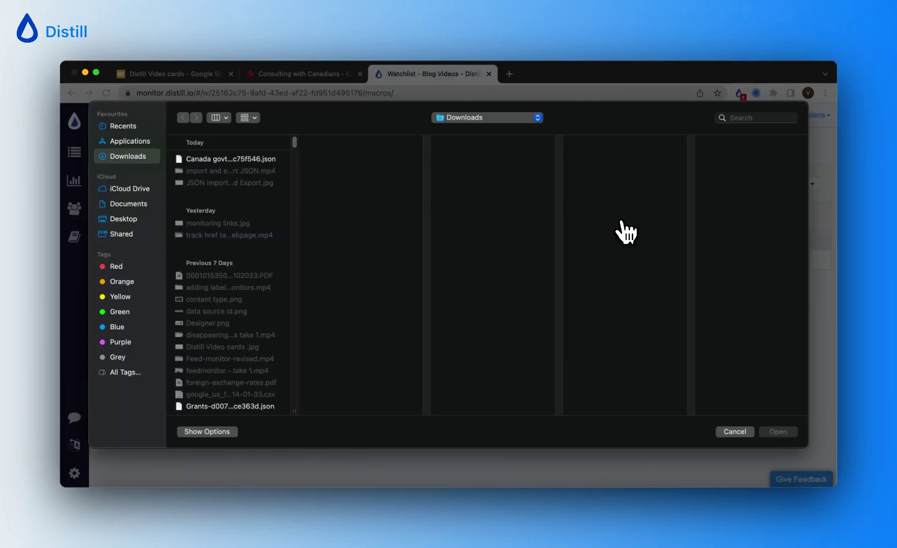
pyautogui.click(258, 157)
pyautogui.click(788, 431)
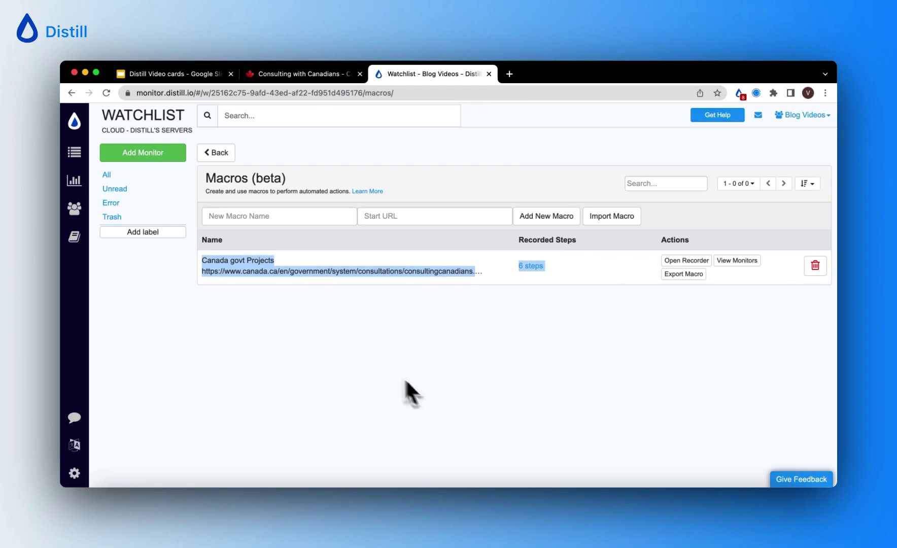
pyautogui.click(433, 391)
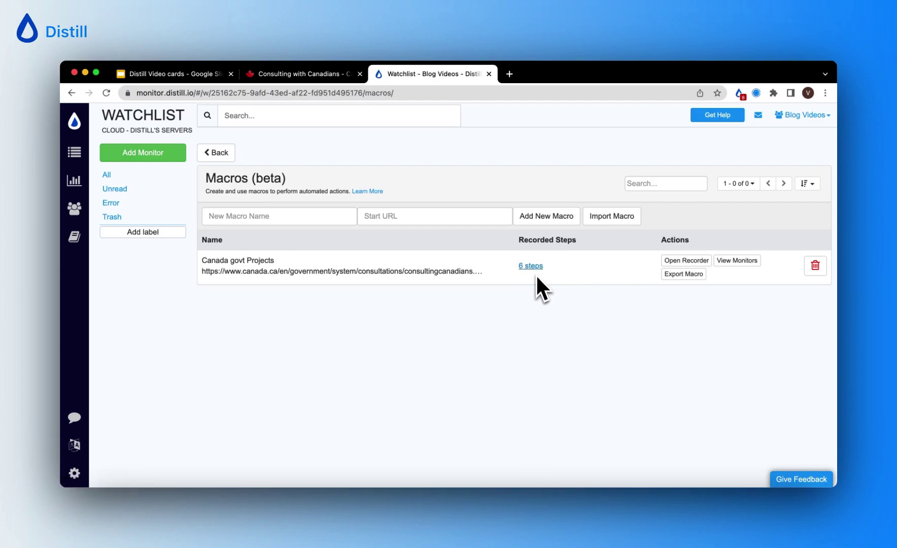
# Step: Open the Canada govt Projects macro in the recorder, replay it and review the filtered consultations page
pyautogui.click(702, 261)
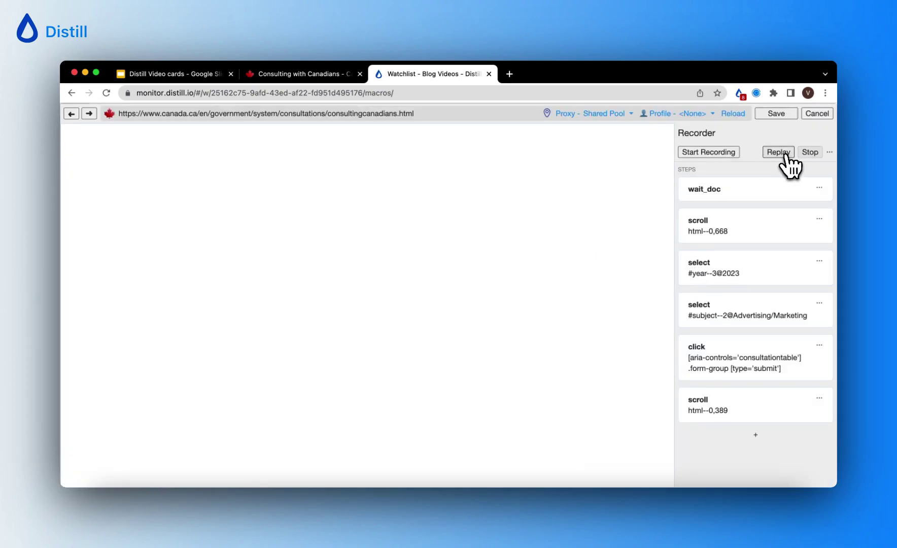
pyautogui.click(780, 153)
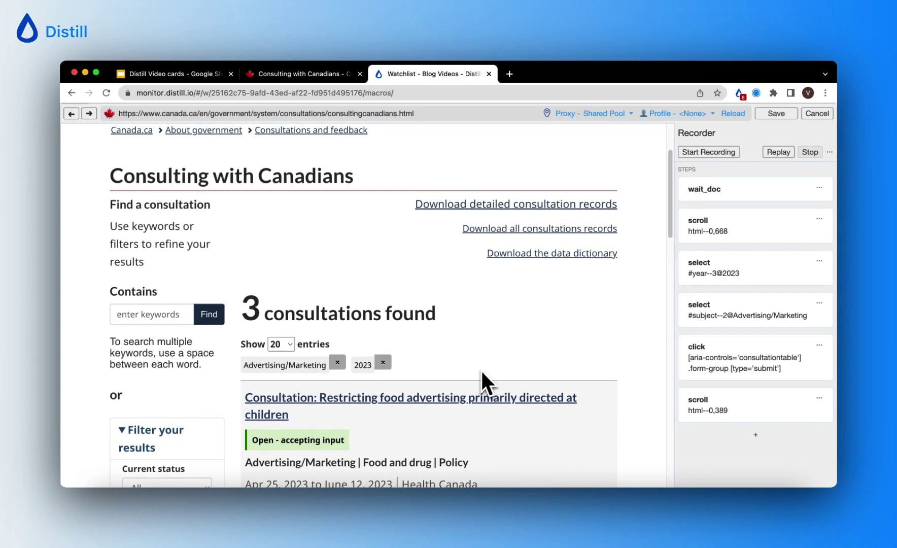
pyautogui.scroll(-2, 460, 378)
pyautogui.scroll(-3, 458, 373)
pyautogui.scroll(-1, 475, 372)
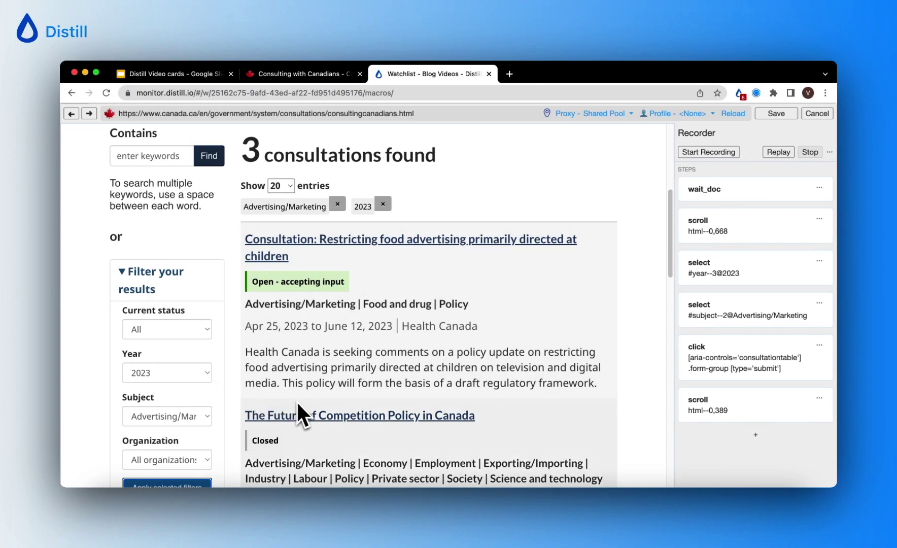
pyautogui.scroll(-2, 298, 401)
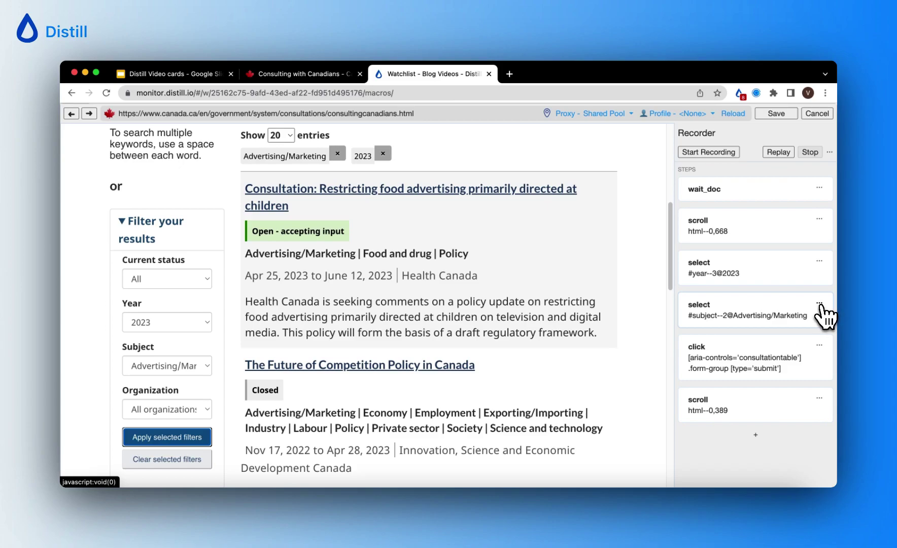
# Step: Delete the macro's step that selects the Advertising/Marketing subject and save the macro
pyautogui.click(820, 304)
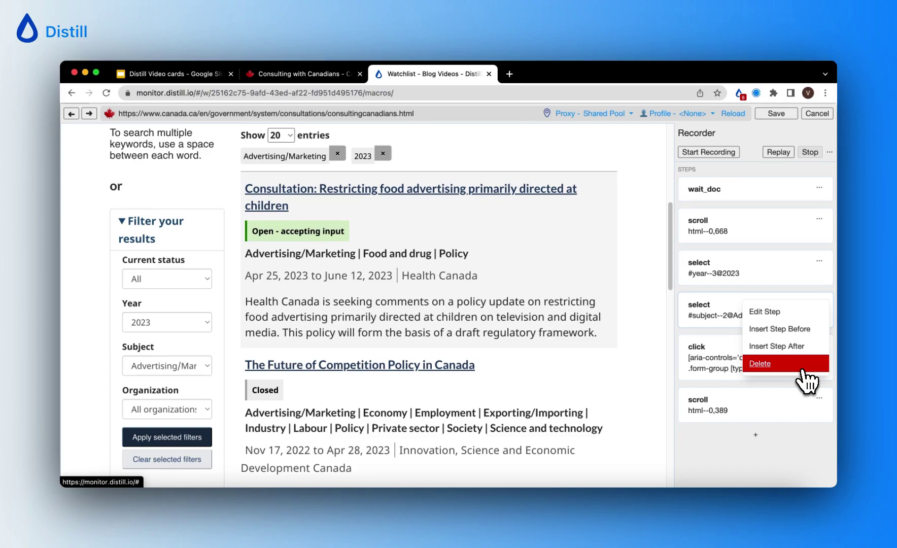
pyautogui.click(802, 370)
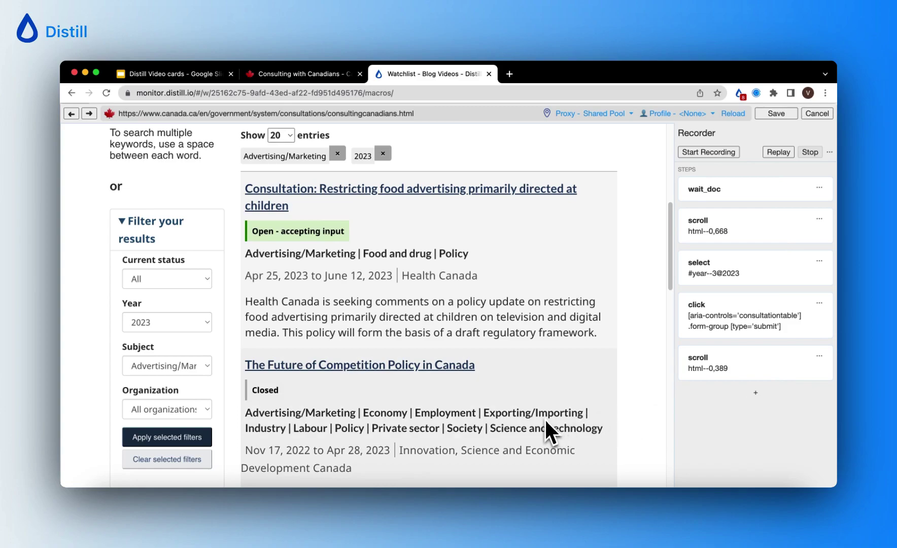
pyautogui.scroll(1, 614, 327)
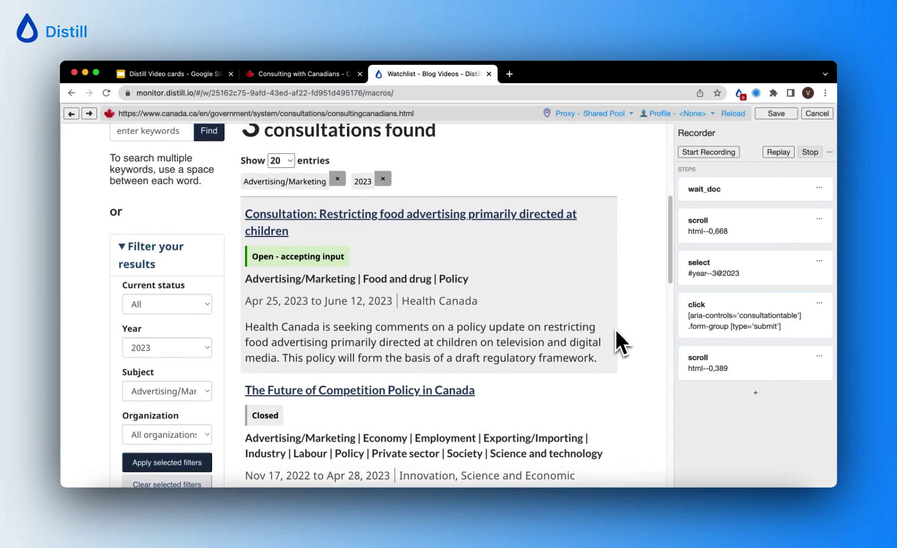
pyautogui.click(776, 114)
# Step: Reopen the Canada govt Projects macro in the recorder, replay the edited steps, review the resulting page and save
pyautogui.click(685, 261)
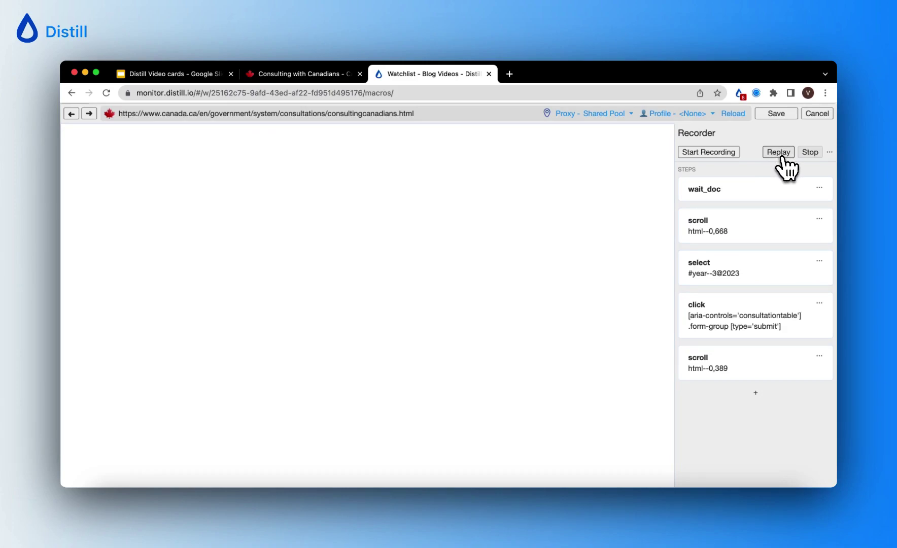
pyautogui.click(782, 157)
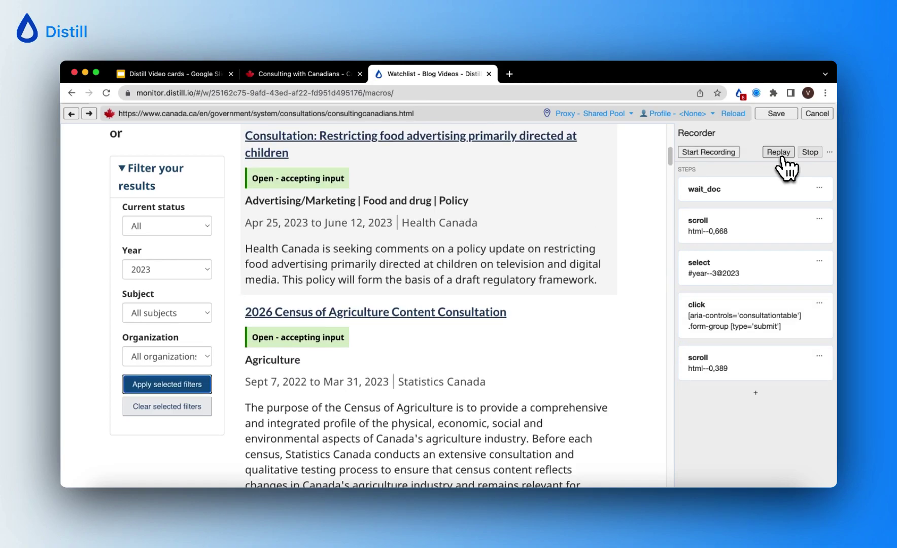
pyautogui.scroll(5, 551, 305)
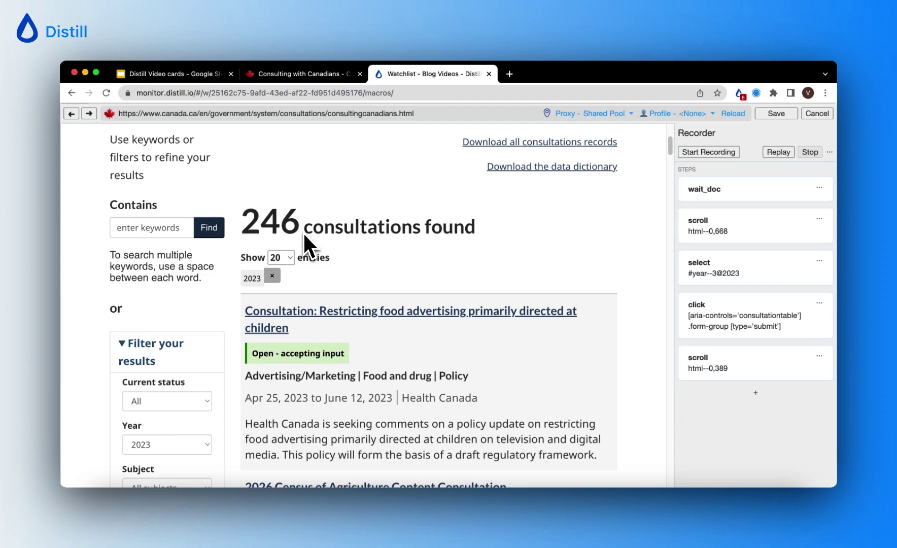
pyautogui.scroll(2, 380, 256)
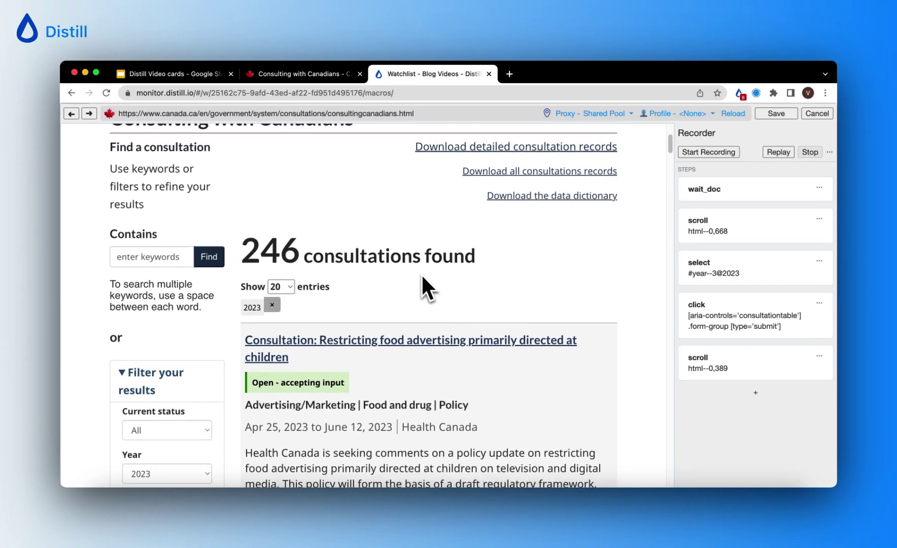
pyautogui.scroll(5, 422, 277)
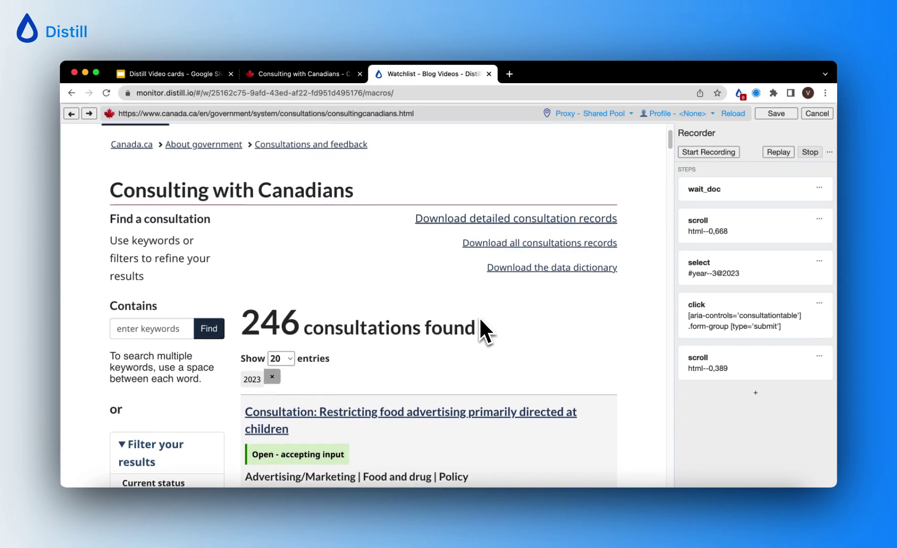
pyautogui.scroll(5, 480, 320)
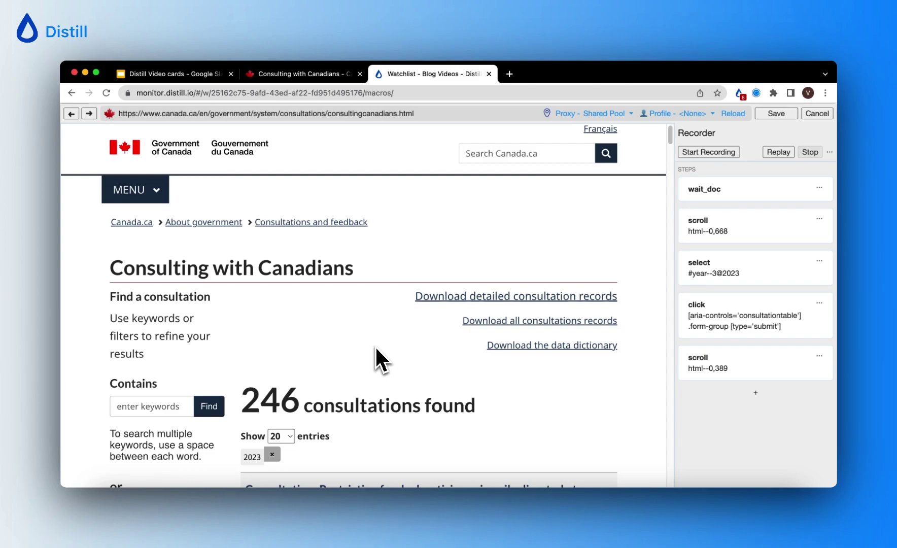
pyautogui.click(781, 118)
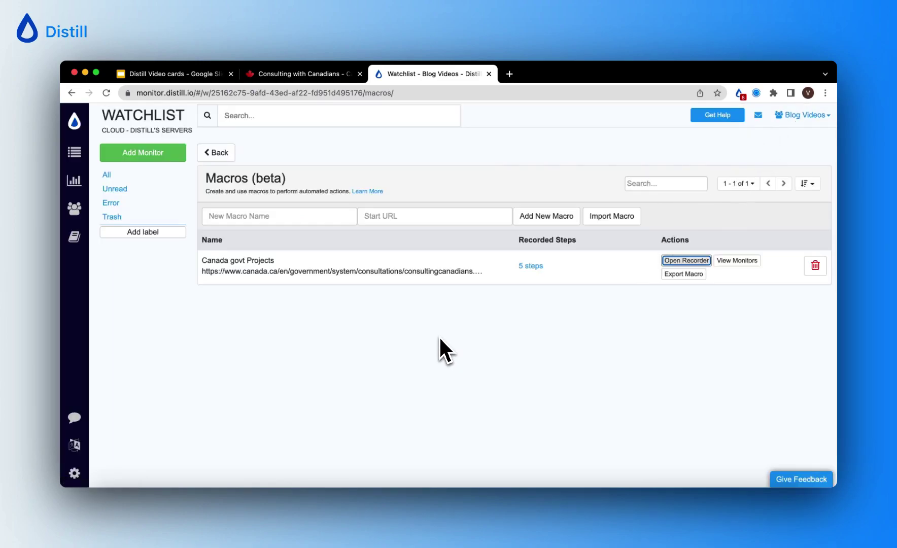
pyautogui.click(150, 158)
pyautogui.click(145, 173)
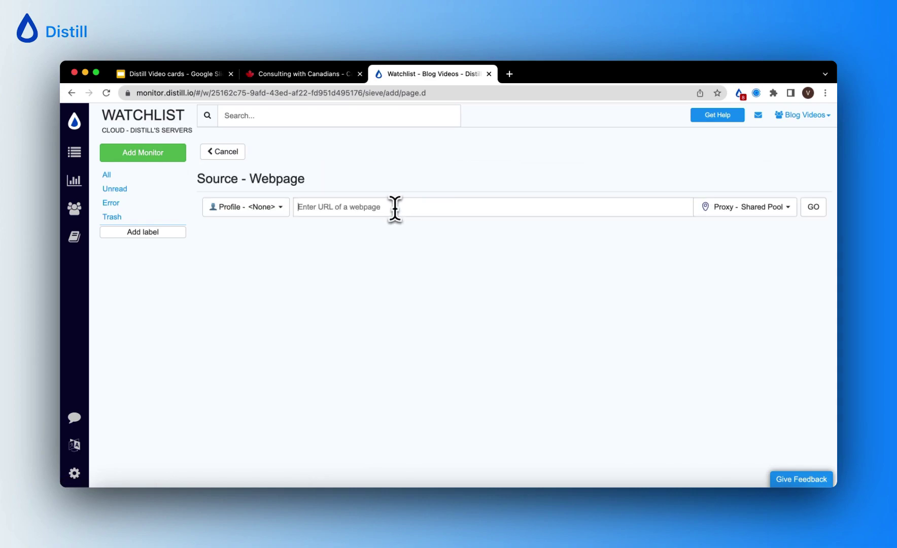
pyautogui.write('https://www.canada.ca/en/government/system/consultations/consultingcanadians.html')
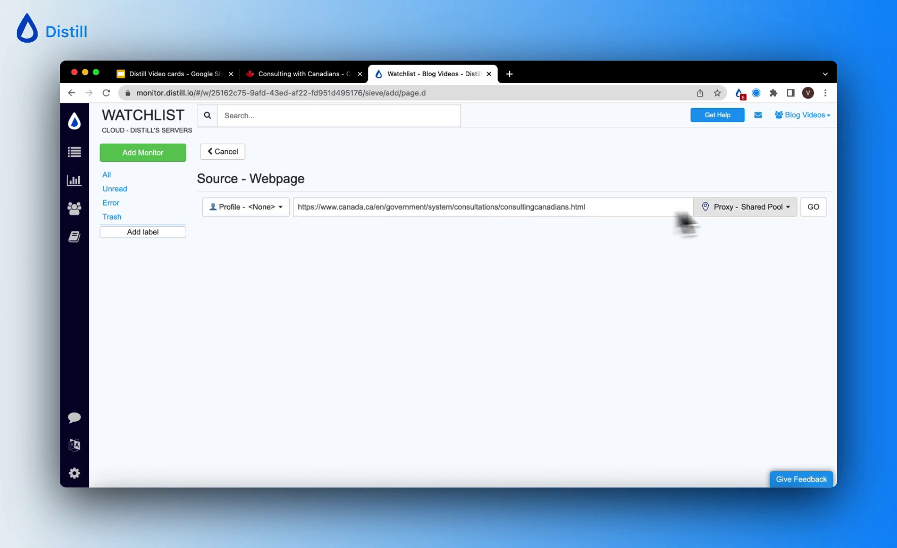
pyautogui.click(812, 207)
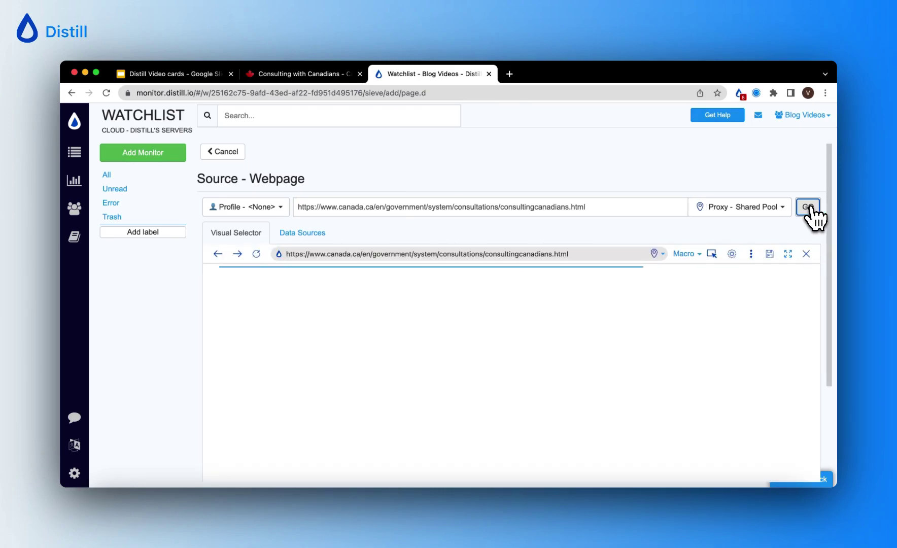
pyautogui.scroll(-1, 723, 304)
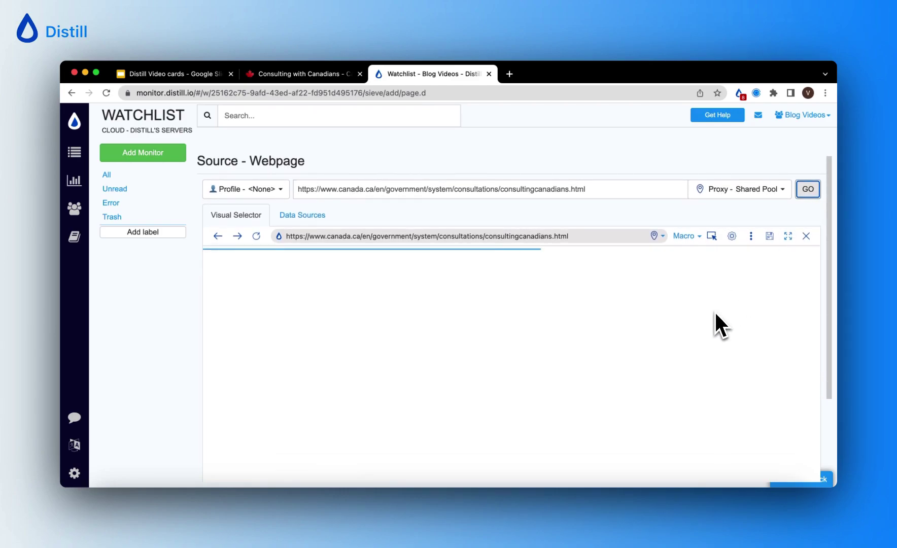
# Step: Assign the Canada govt Projects macro to the new monitor, run its steps on the loaded page and review the filtered consultations
pyautogui.click(698, 237)
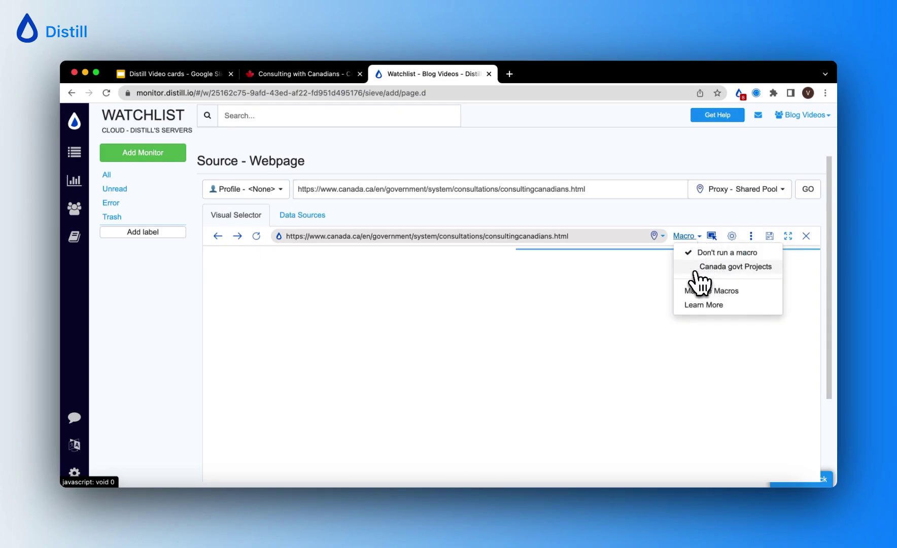
pyautogui.click(752, 271)
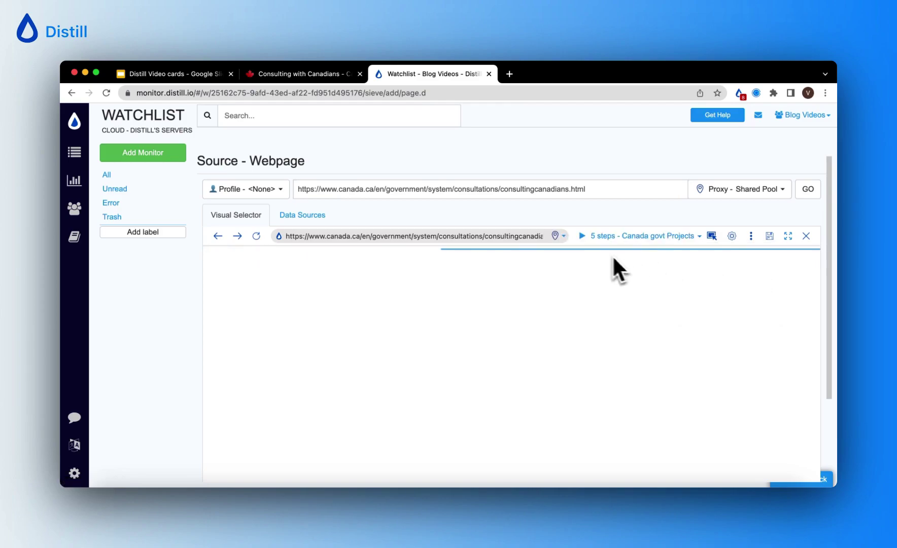
pyautogui.click(582, 237)
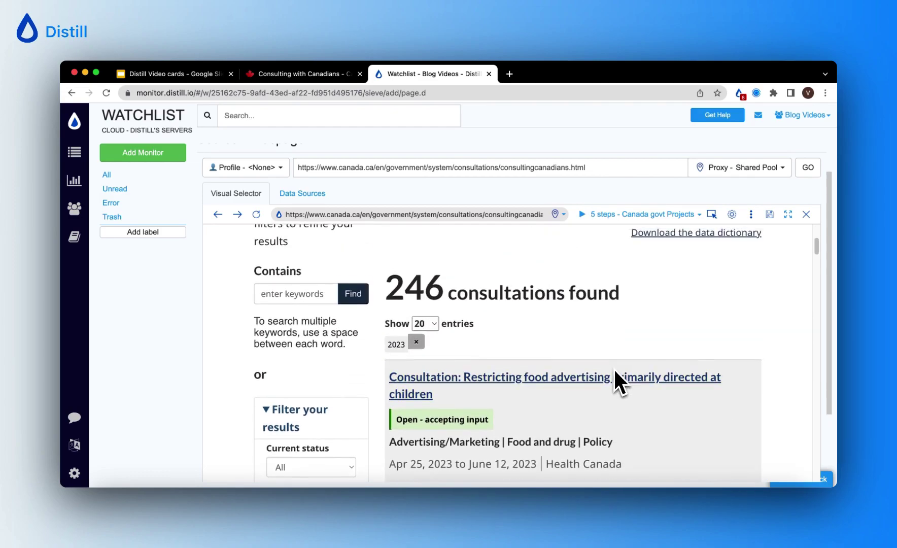
pyautogui.scroll(2, 612, 371)
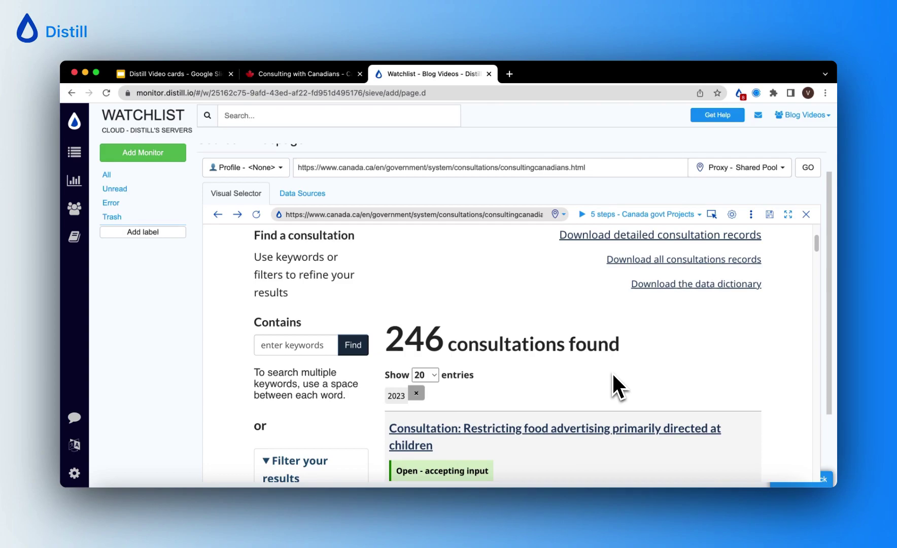
pyautogui.scroll(5, 601, 365)
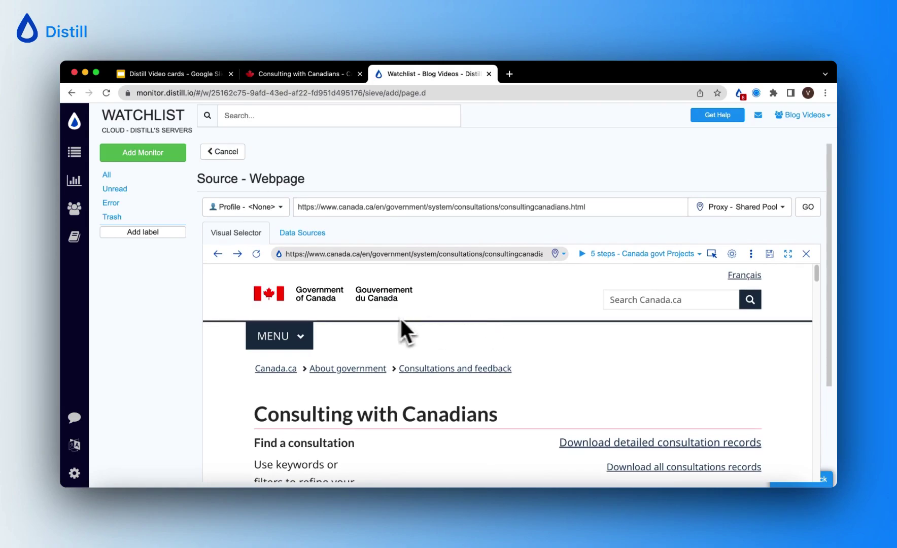
# Step: Cancel the new monitor and export the Canada govt Projects macro from the watchlist's macro list as a JSON file
pyautogui.click(226, 152)
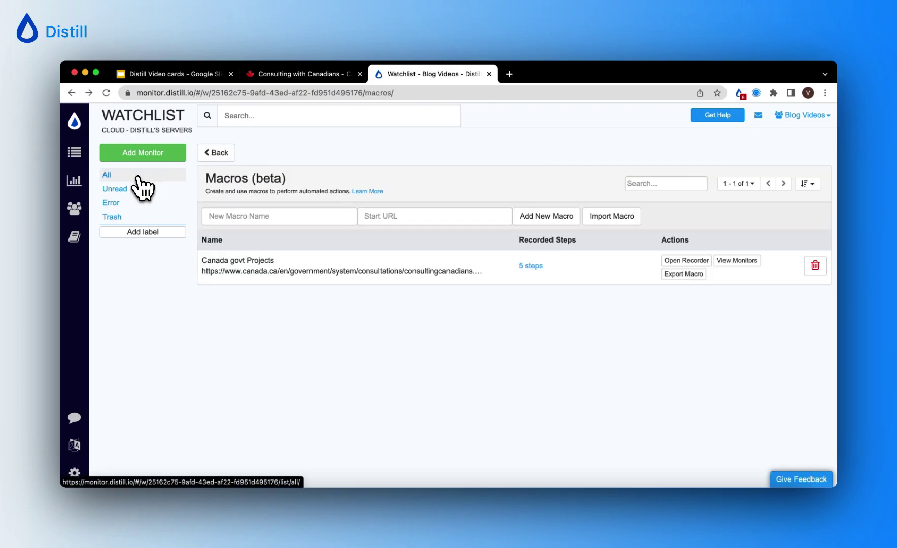
pyautogui.click(138, 177)
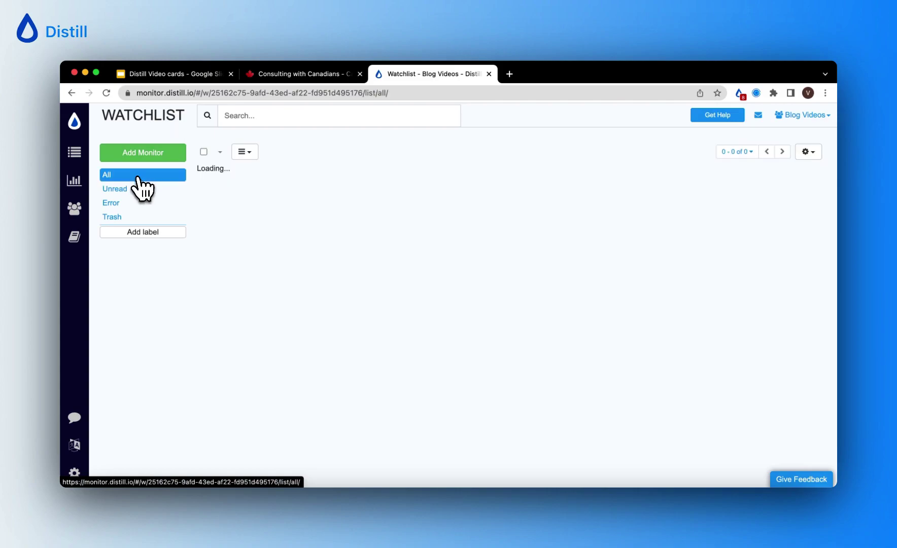
pyautogui.click(250, 155)
pyautogui.click(278, 214)
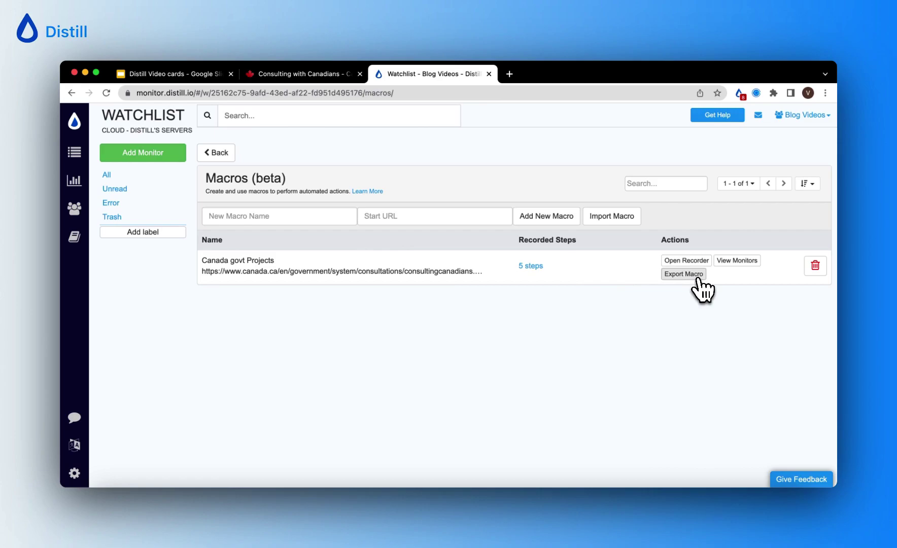
pyautogui.click(684, 273)
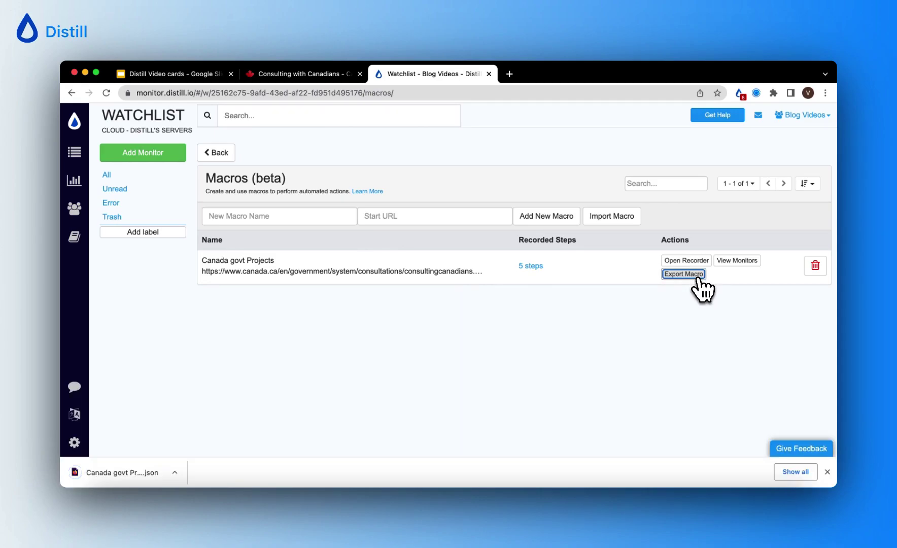
pyautogui.moveTo(175, 522); pyautogui.dragTo(120, 481)
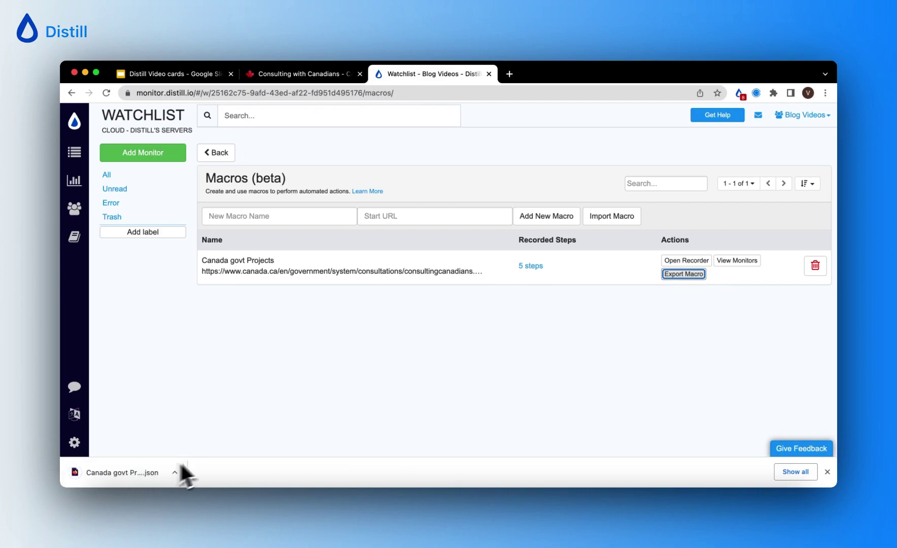